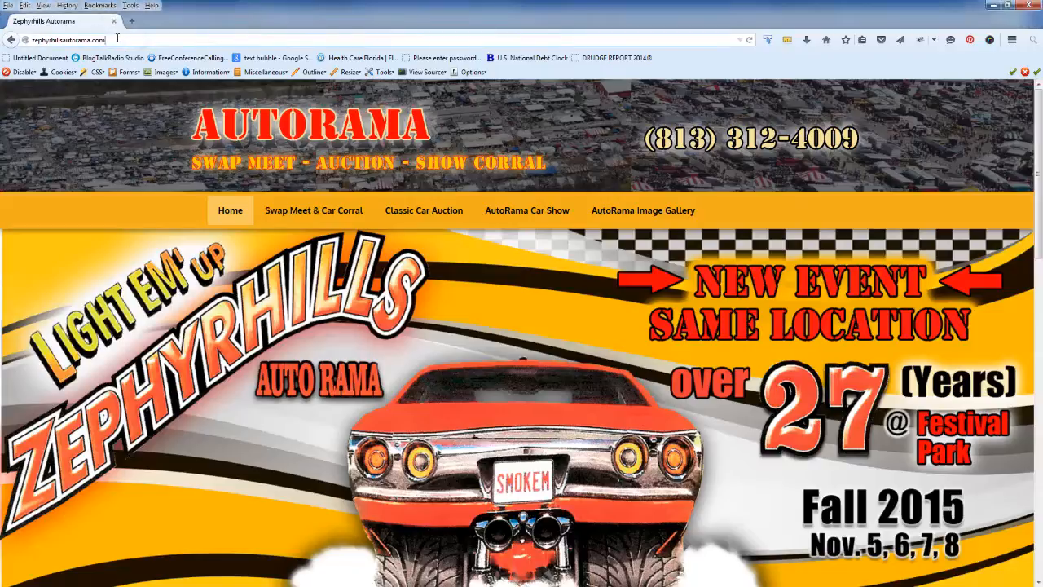
# - Open the WordPress admin login page at zephyrhillsautorama.com/wp-admin
pyautogui.write('/')
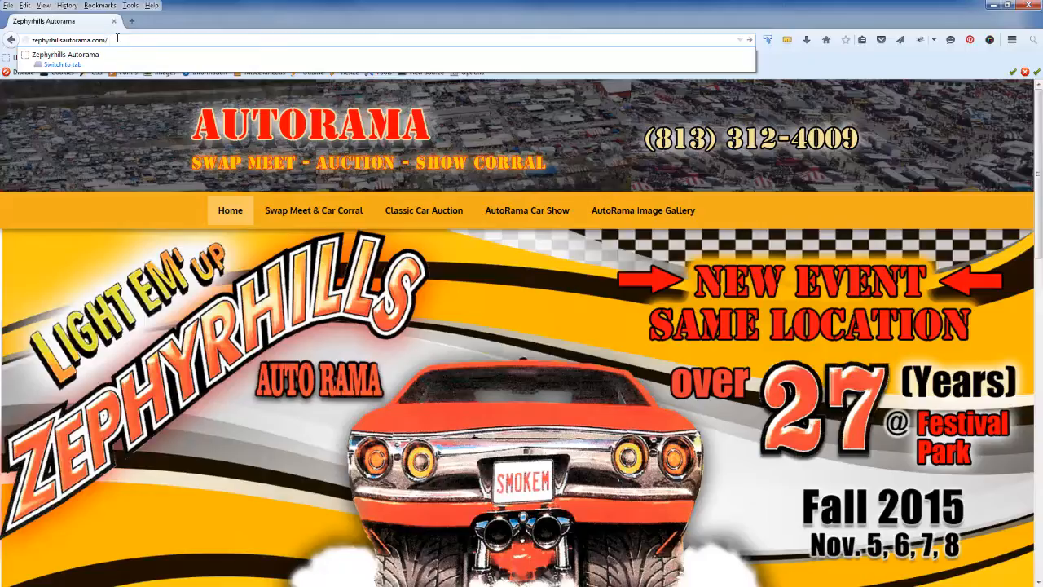
pyautogui.write('wp-admin')
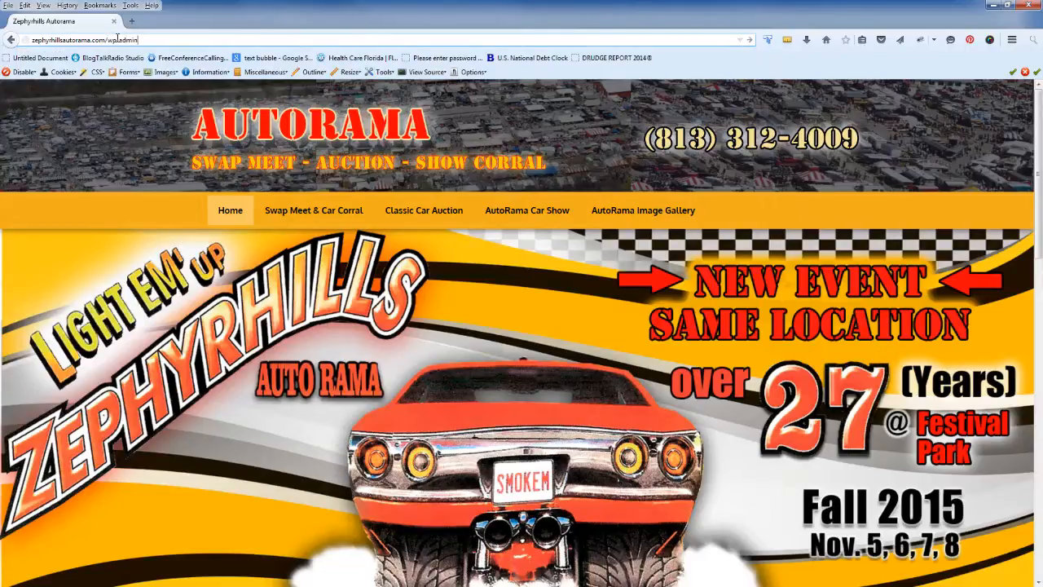
pyautogui.press('Return')
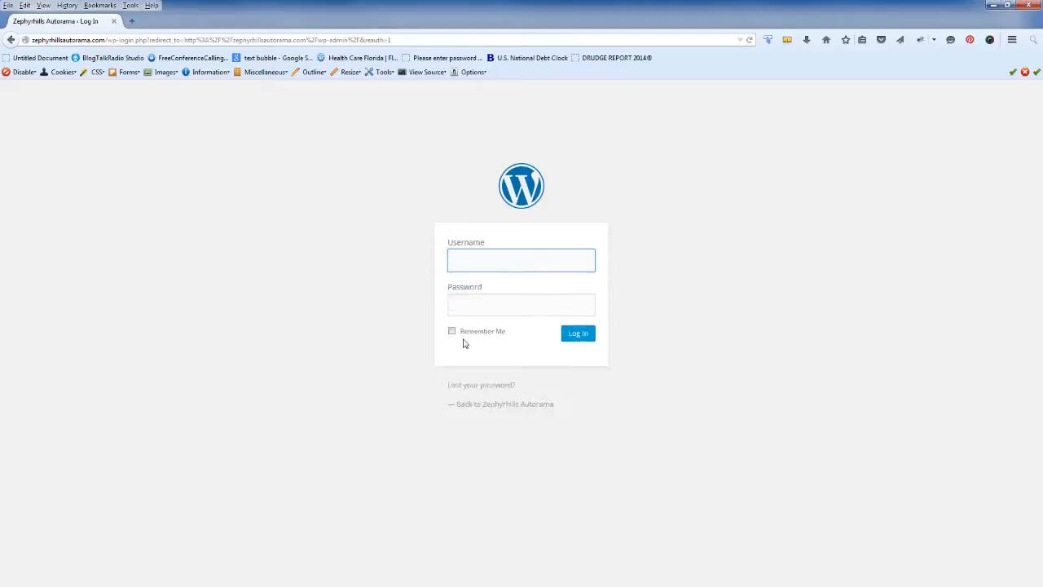
# - Log in to the site's admin area with the administrator username and the account password
pyautogui.click(513, 263)
pyautogui.write('Zadmin')
pyautogui.press('Tab')
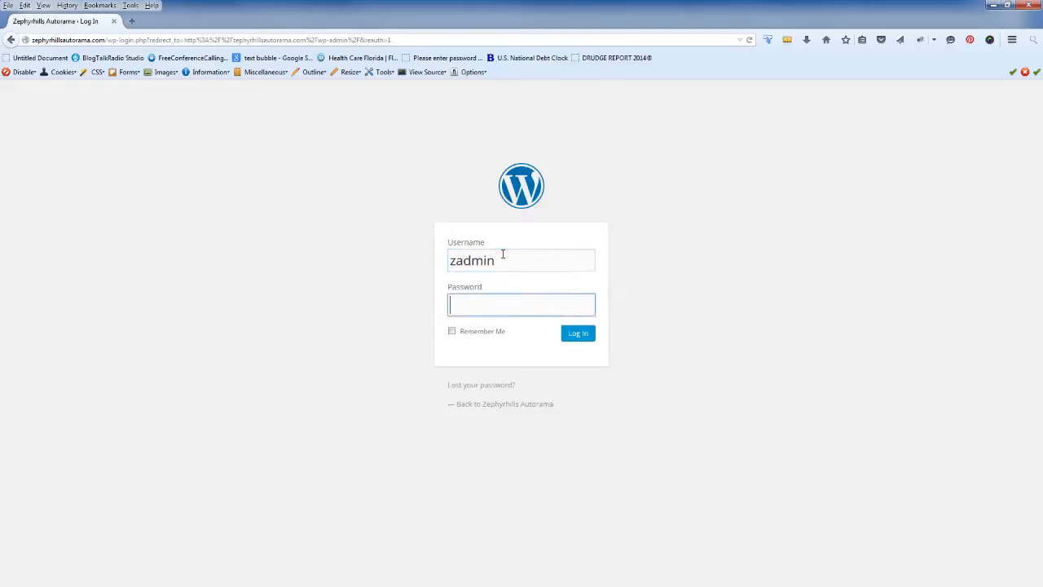
pyautogui.write('••••••••')
pyautogui.click(581, 333)
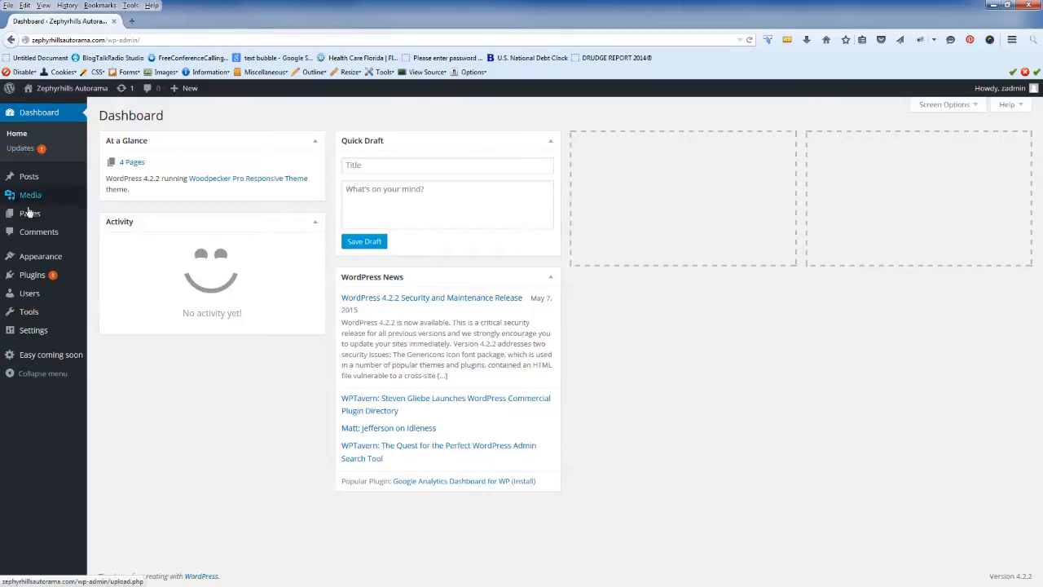
# - Start a new post and enter "This is some text" as its body, leaving the title empty
pyautogui.moveTo(32, 181)
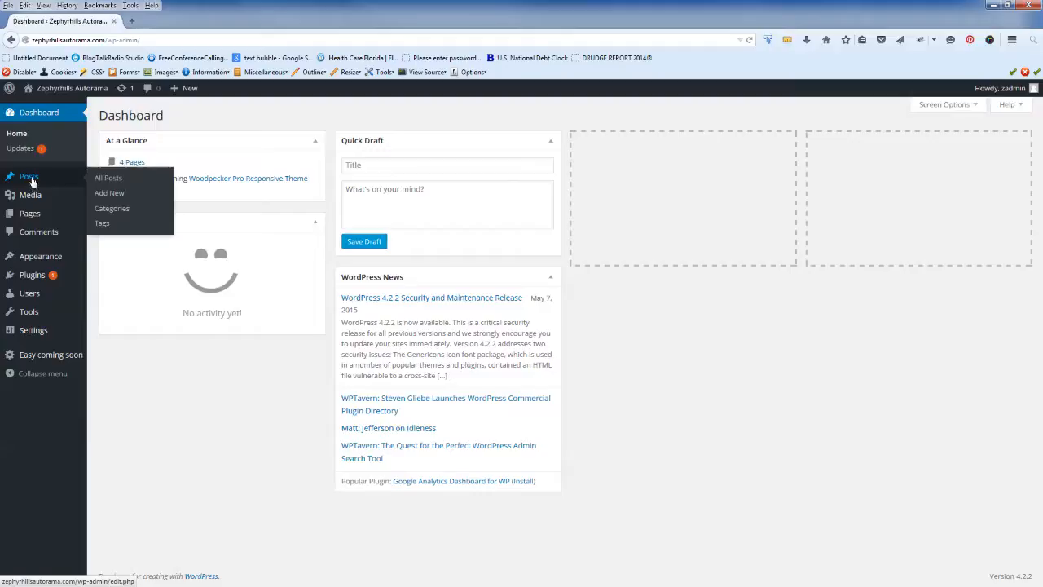
pyautogui.click(31, 178)
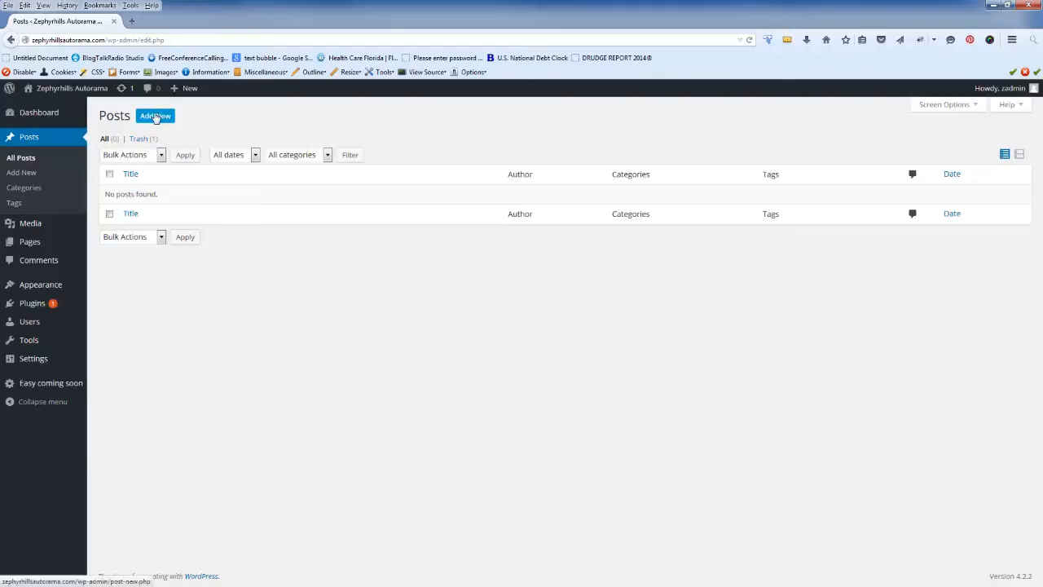
pyautogui.click(154, 119)
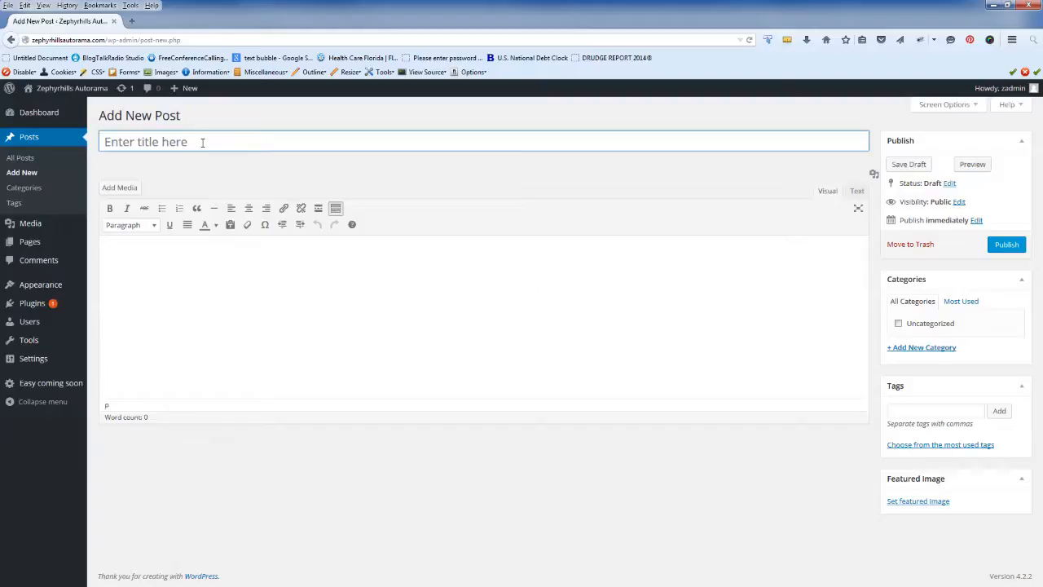
pyautogui.click(200, 259)
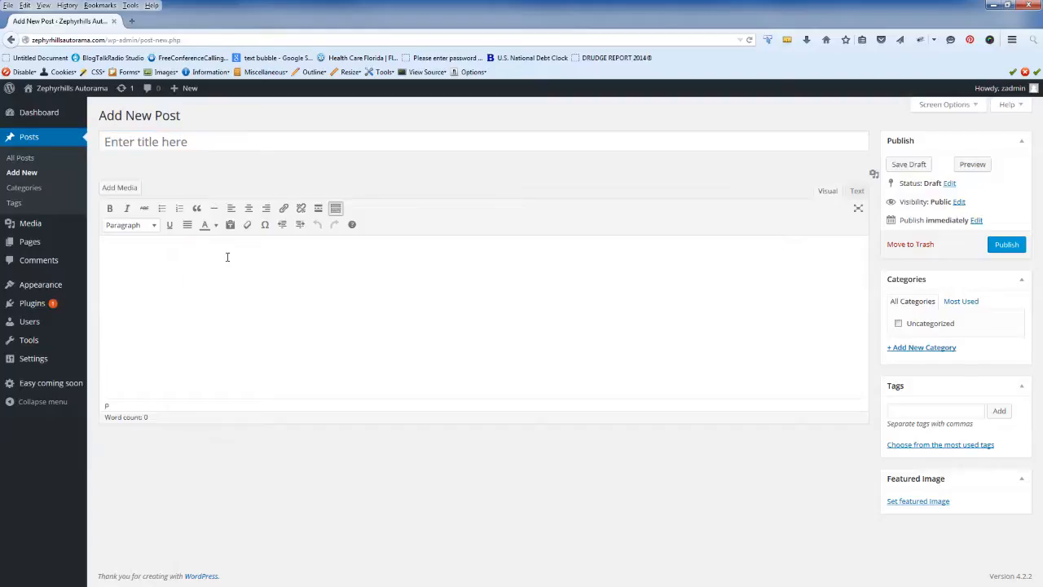
pyautogui.write('This is some text')
# - Format the line "This is some text" in the post body as Heading 1
pyautogui.moveTo(170, 255); pyautogui.dragTo(86, 245)
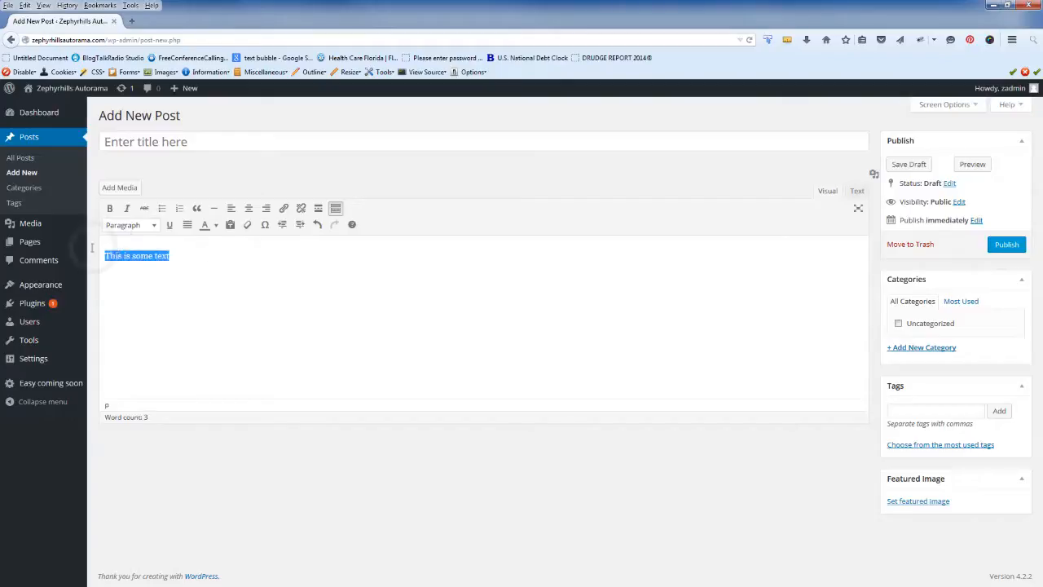
pyautogui.click(154, 227)
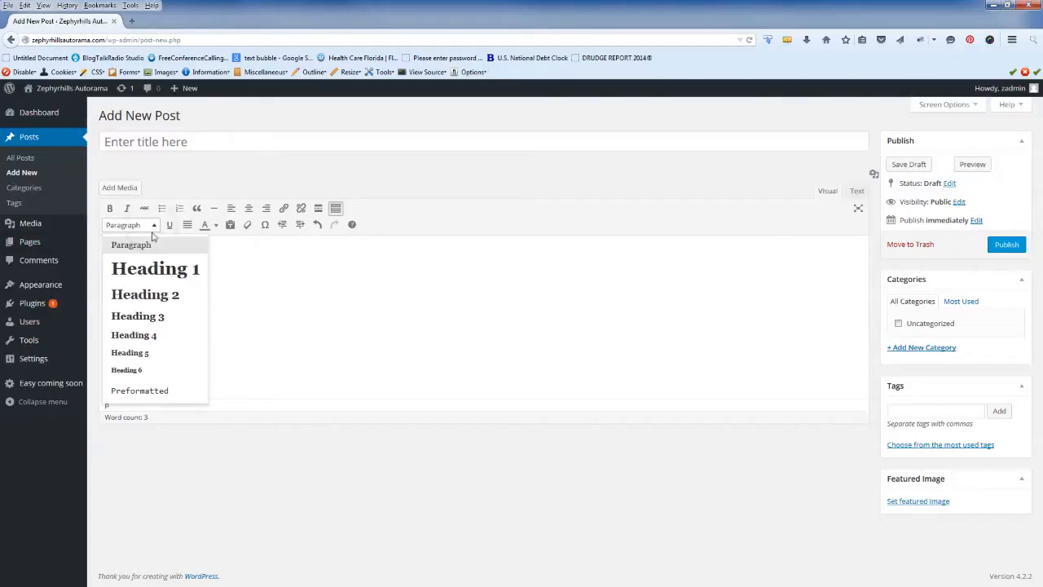
pyautogui.click(153, 269)
pyautogui.click(221, 267)
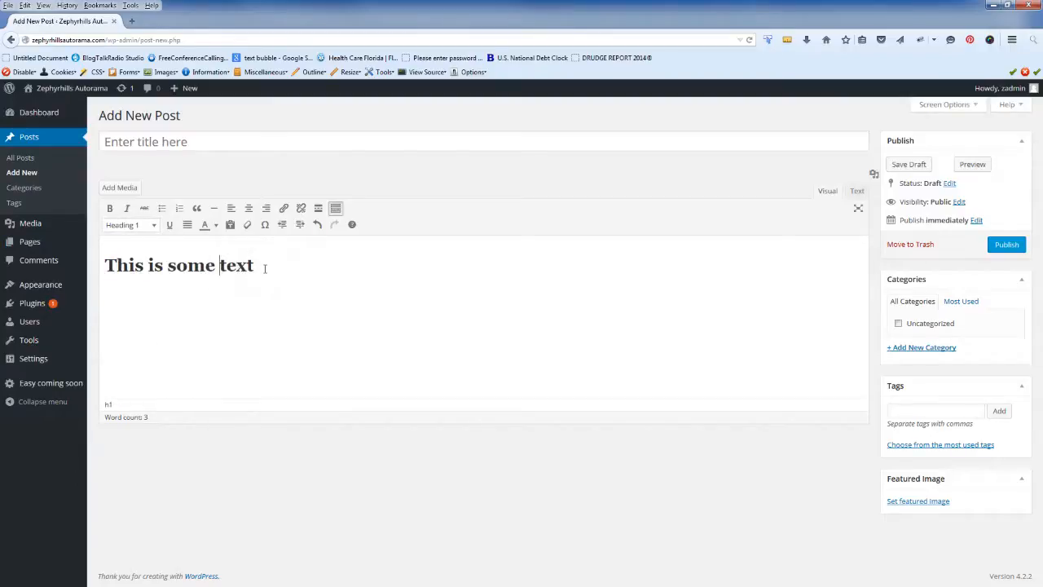
# - Change the post's line of text to the Heading 2 style
pyautogui.moveTo(256, 265); pyautogui.dragTo(62, 264)
pyautogui.click(155, 231)
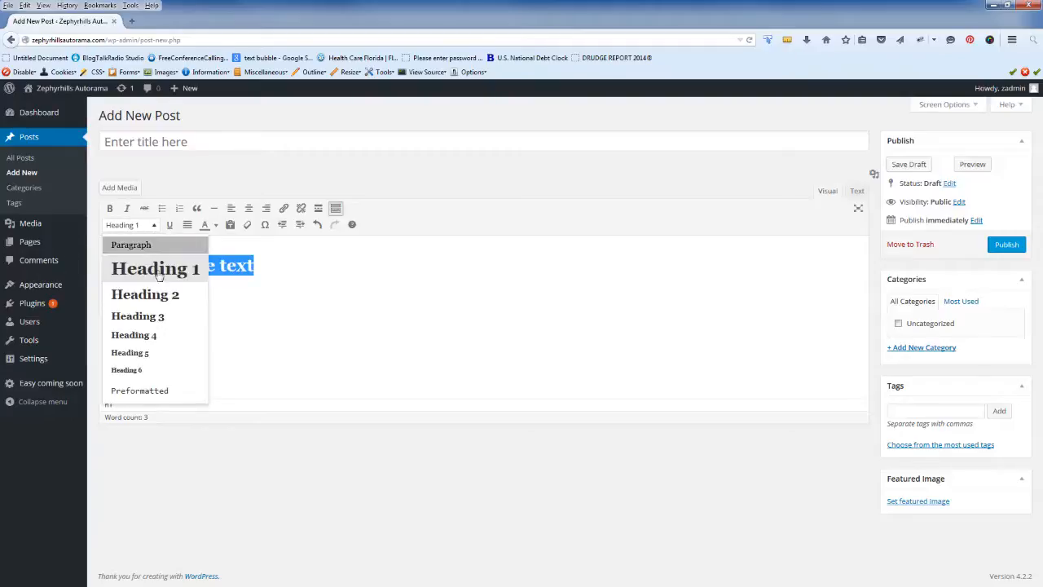
pyautogui.click(159, 296)
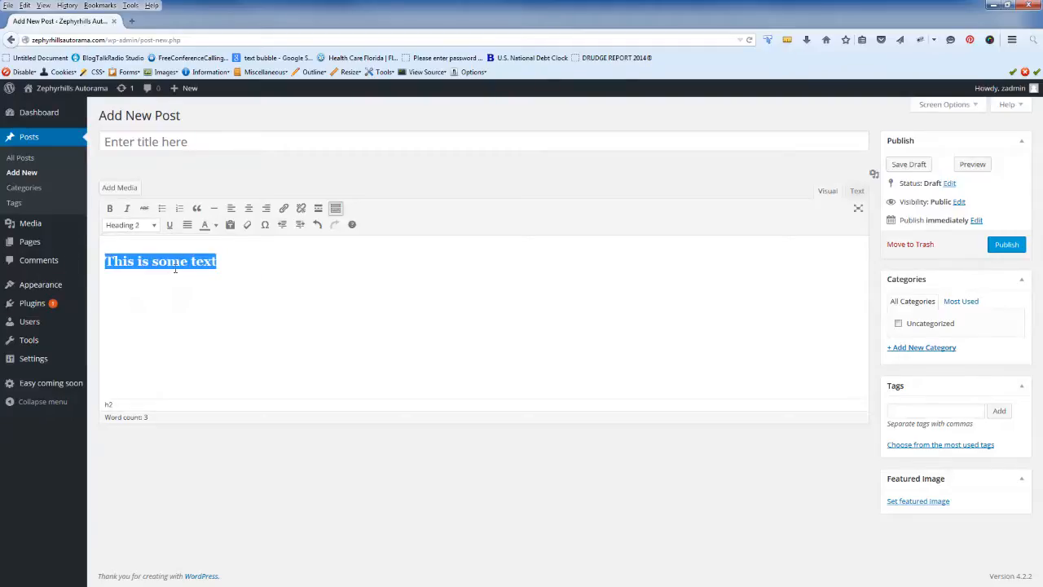
pyautogui.click(177, 266)
# - Colour the post's heading text blue
pyautogui.moveTo(222, 264); pyautogui.dragTo(74, 262)
pyautogui.click(216, 225)
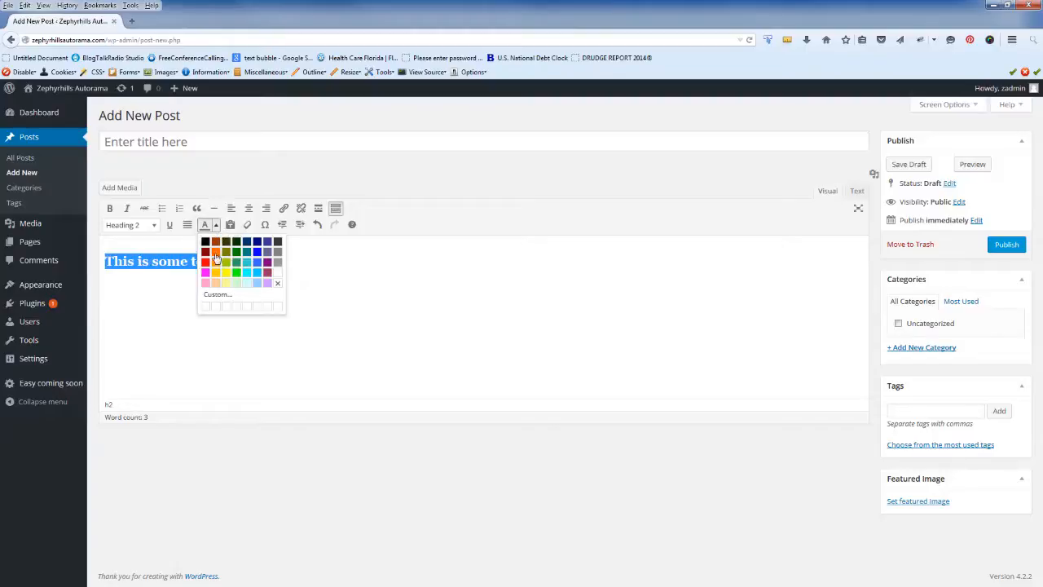
pyautogui.click(257, 252)
pyautogui.click(244, 264)
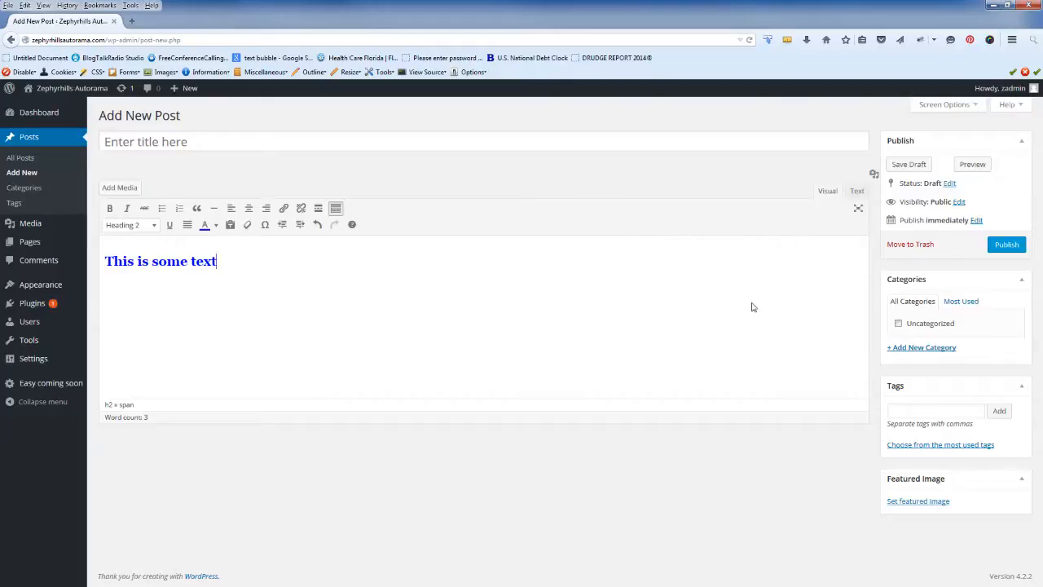
# - Leave the new post without saving and open the Swap Meet & Car Corral Home Page for editing
pyautogui.click(29, 242)
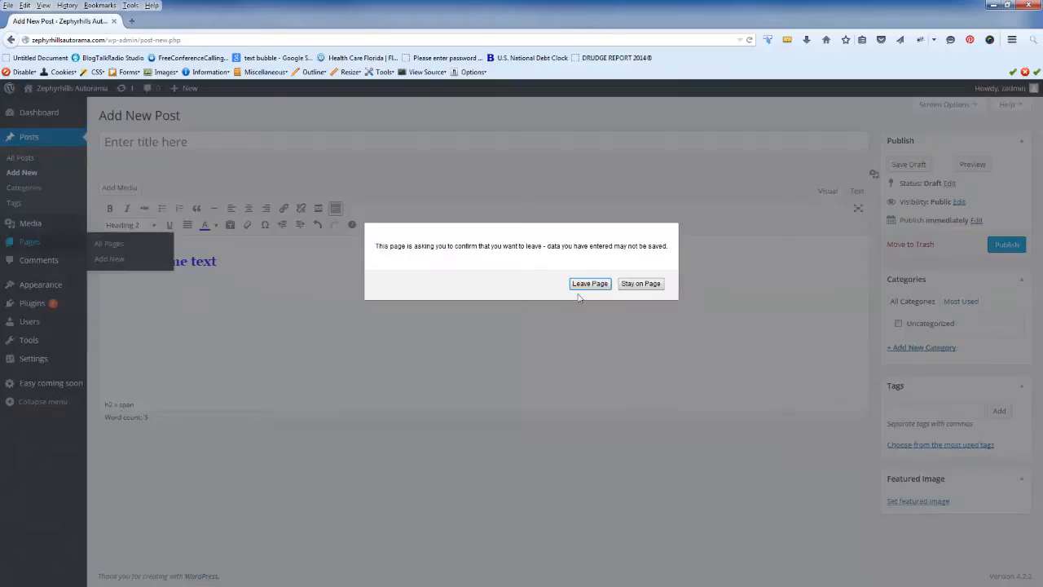
pyautogui.click(581, 284)
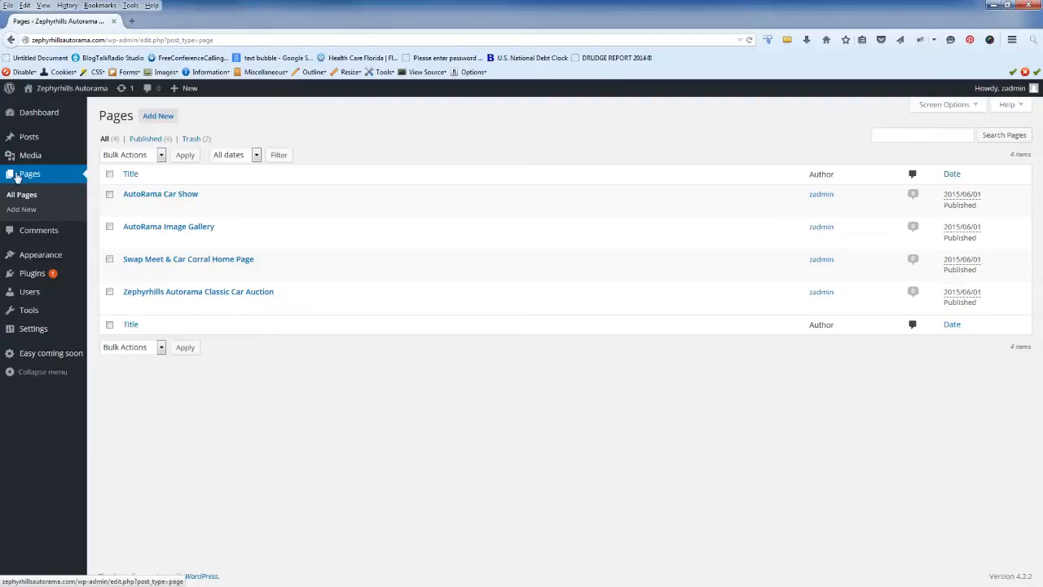
pyautogui.click(131, 274)
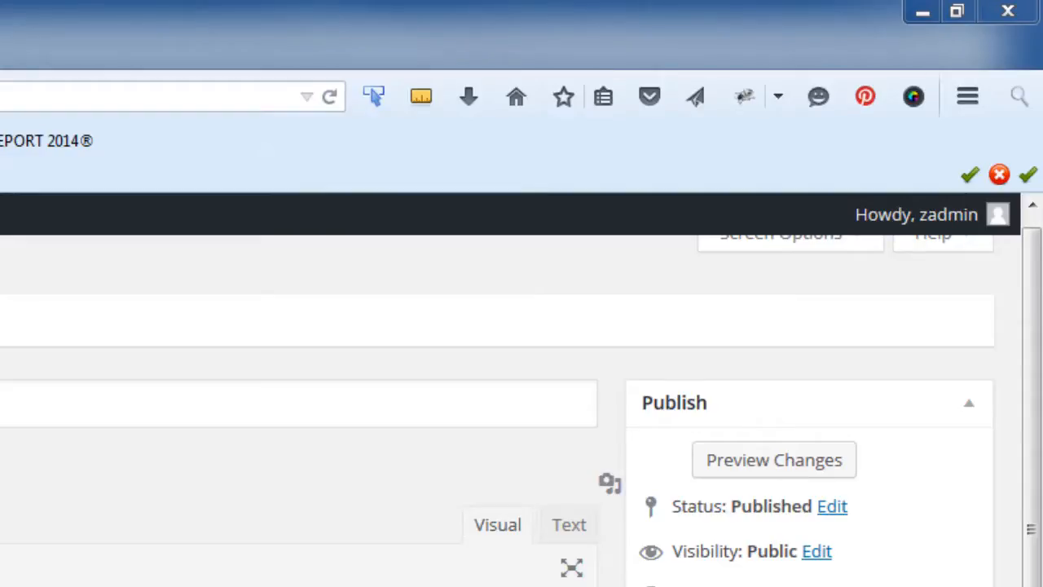
# - Examine the HTML source of the Swap Meet & Car Corral page content and return to the visual editor
pyautogui.scroll(-5, 299, 476)
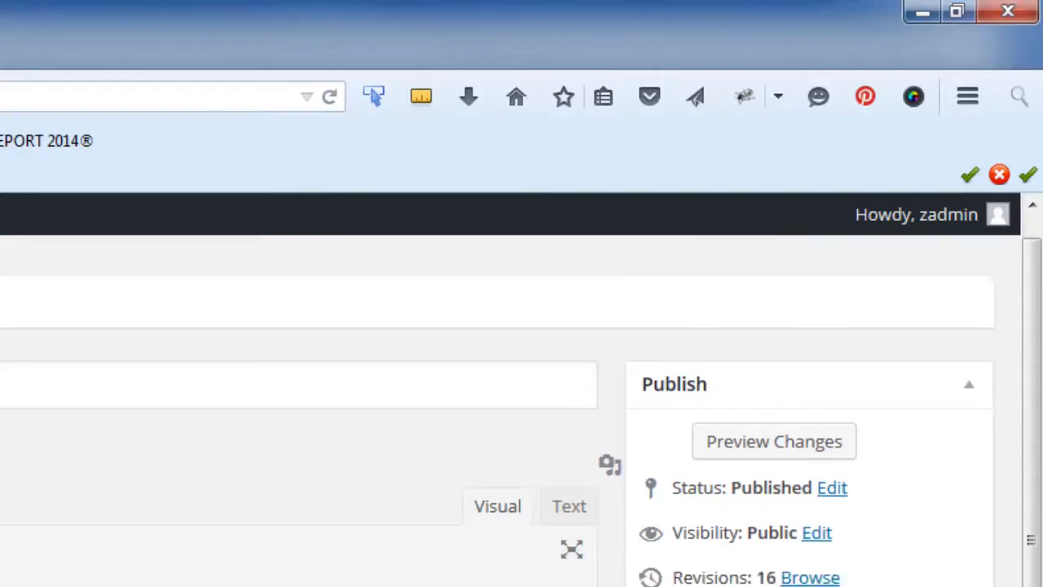
pyautogui.scroll(5, 299, 489)
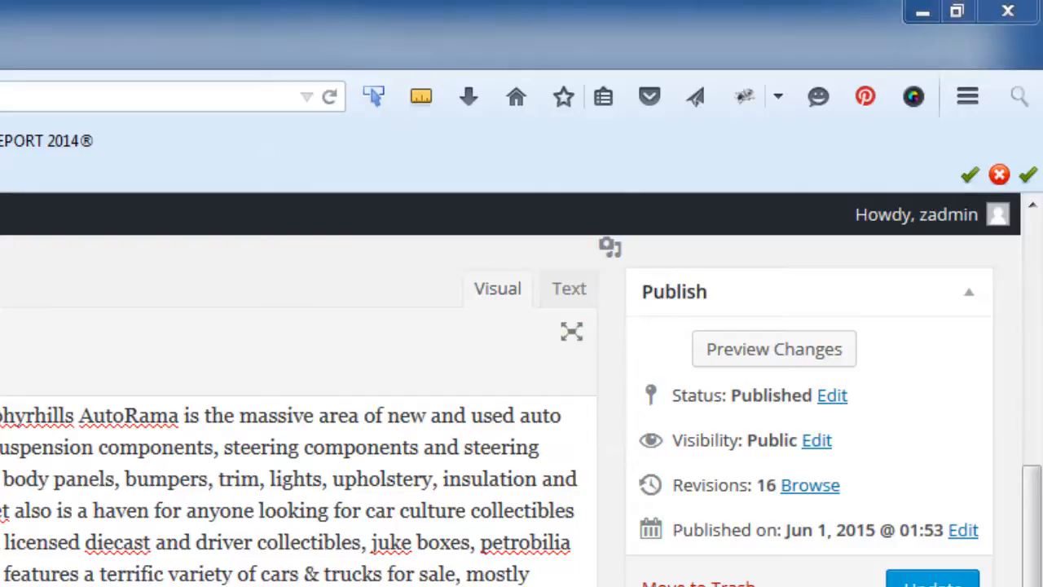
pyautogui.click(570, 291)
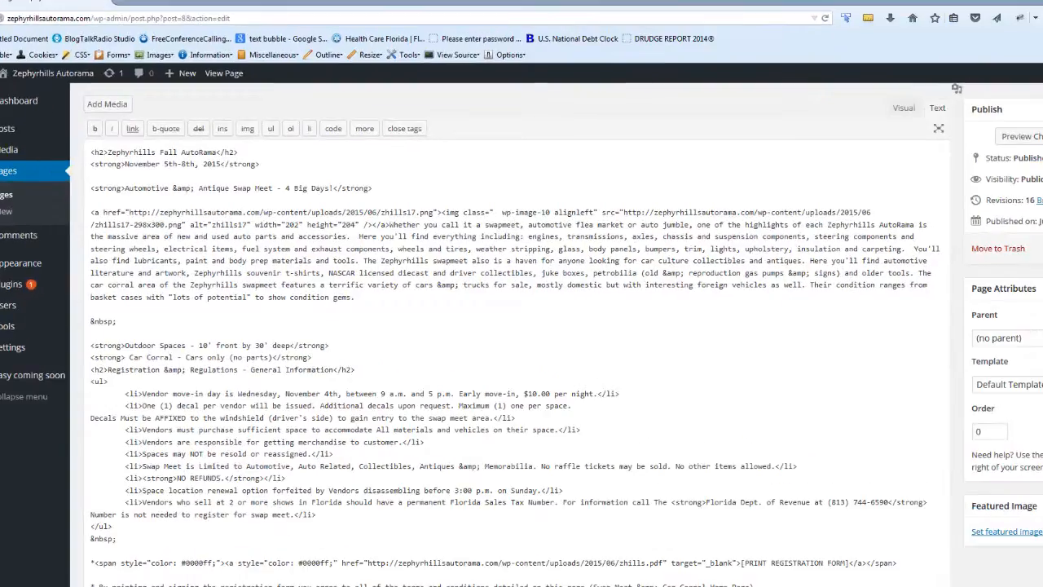
pyautogui.click(818, 119)
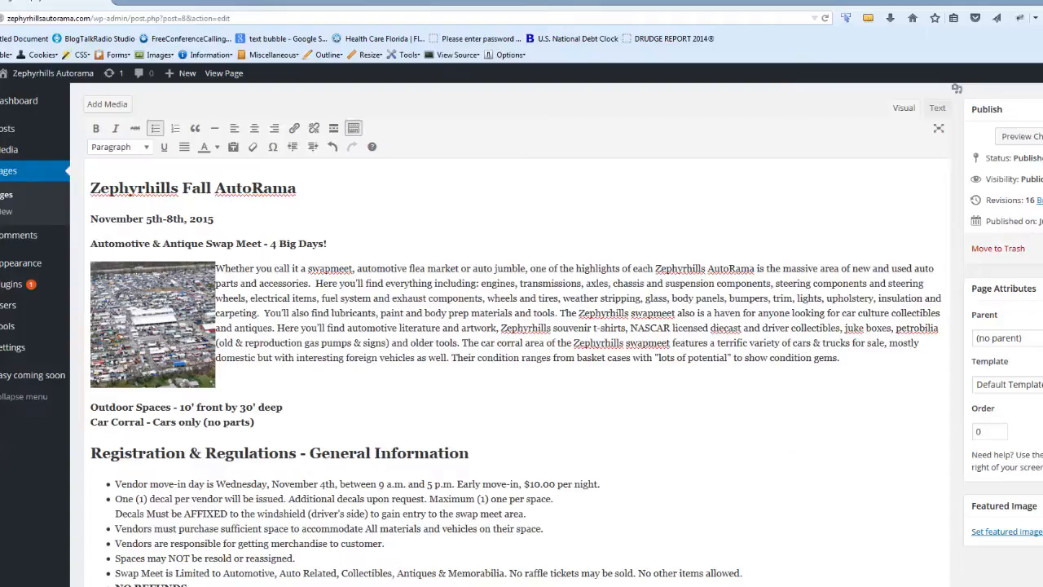
# - Review the page's text from the swap meet description down to the food vendor requirements, and update the published page
pyautogui.click(346, 279)
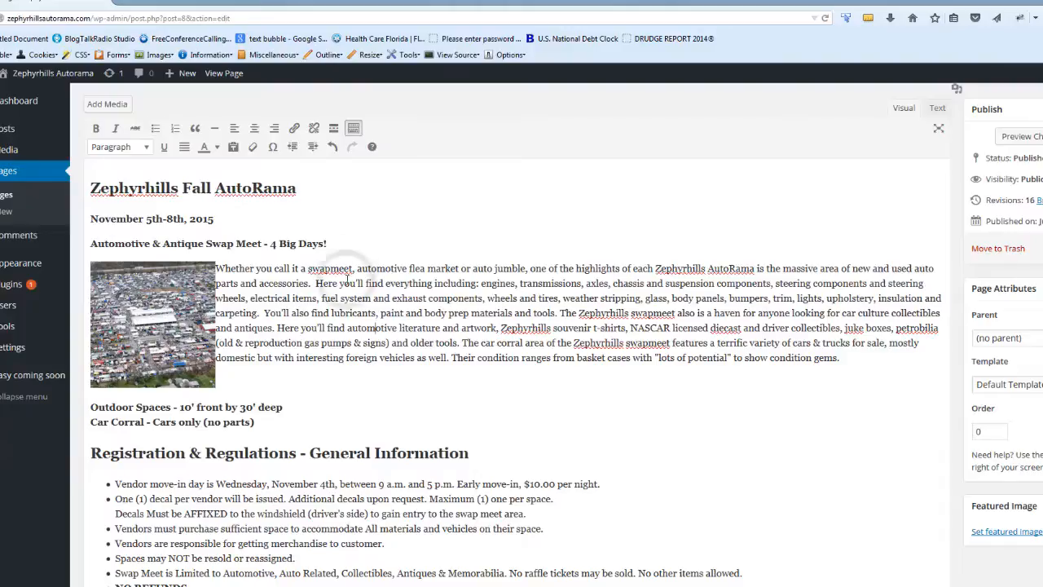
pyautogui.click(343, 278)
pyautogui.click(312, 344)
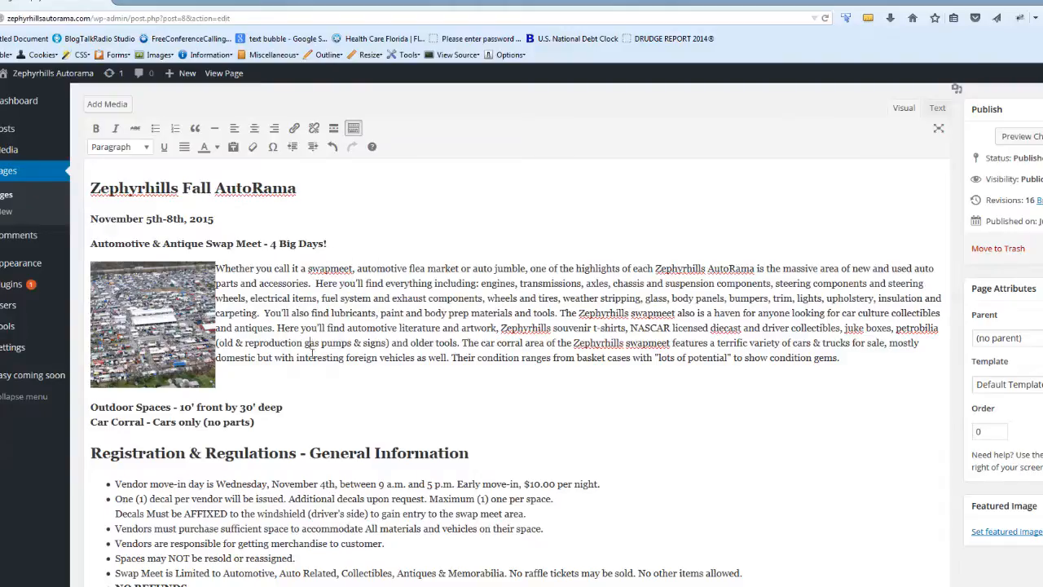
pyautogui.moveTo(283, 408); pyautogui.dragTo(208, 422)
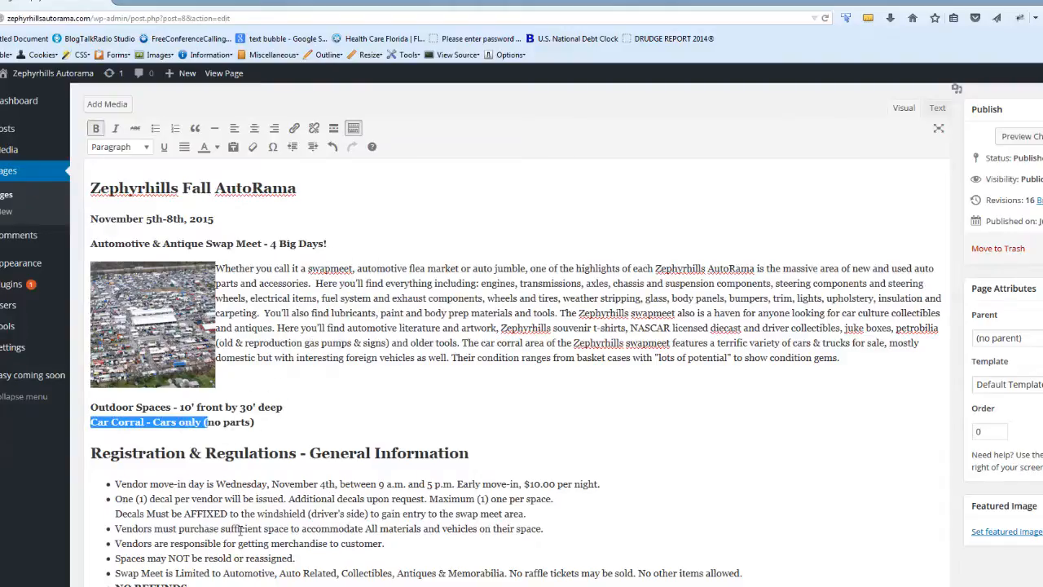
pyautogui.moveTo(324, 500); pyautogui.dragTo(181, 513)
pyautogui.scroll(-5, 210, 509)
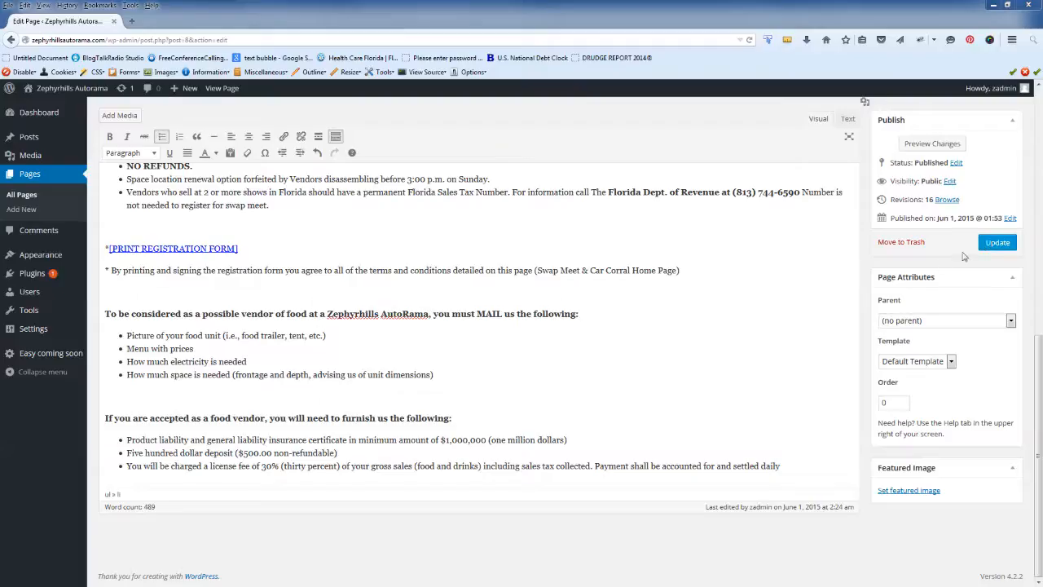
pyautogui.click(999, 243)
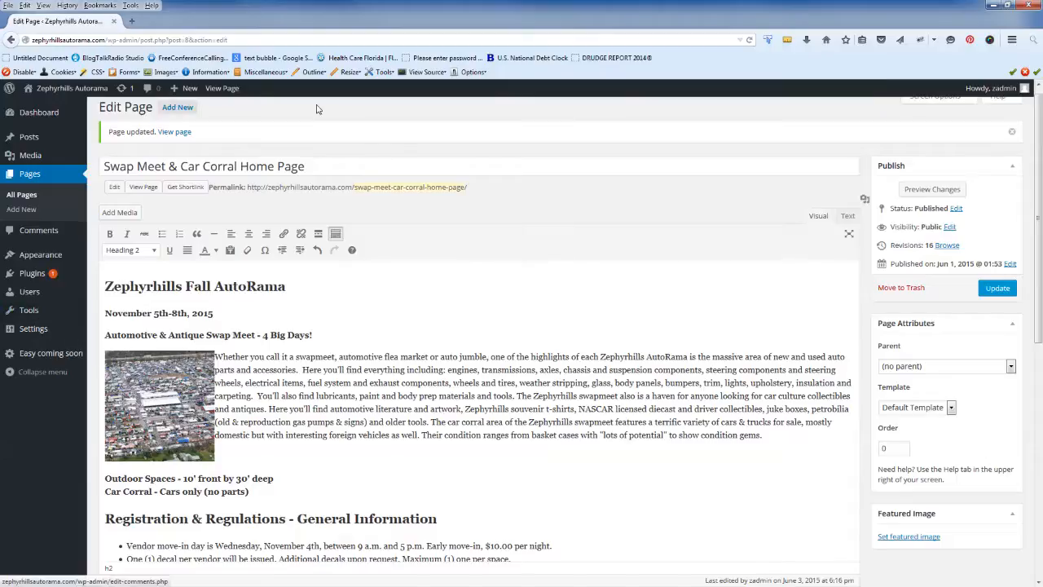
# - Visit the public site and view its AutoRama Car Show page
pyautogui.click(62, 92)
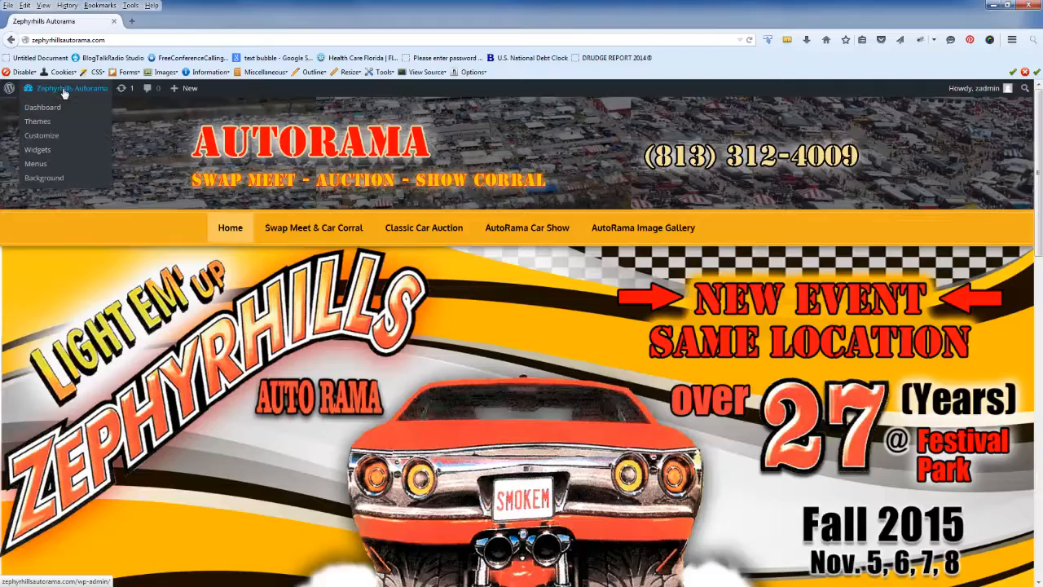
pyautogui.click(525, 230)
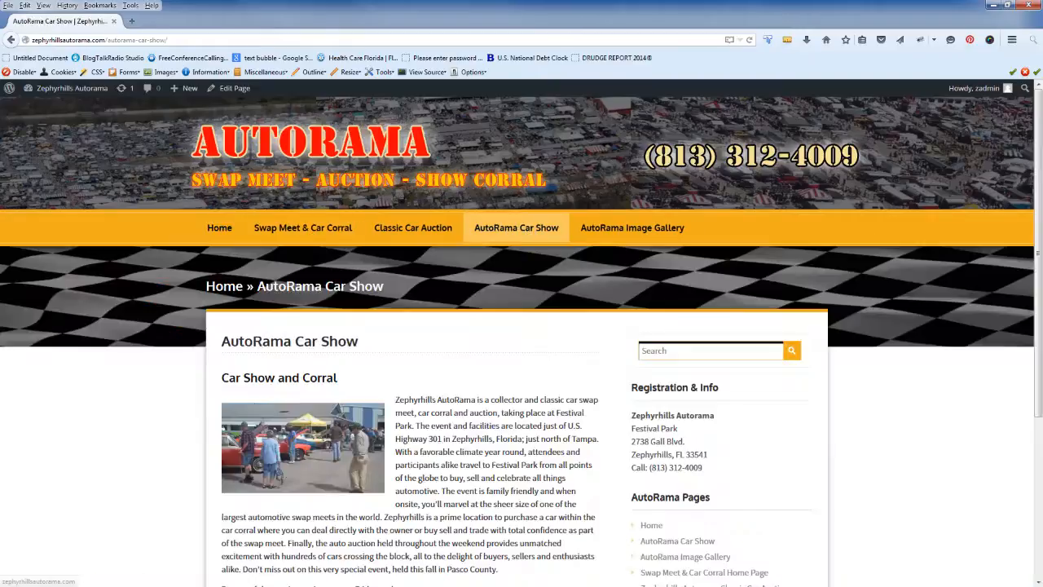
pyautogui.moveTo(1031, 224); pyautogui.dragTo(1040, 197)
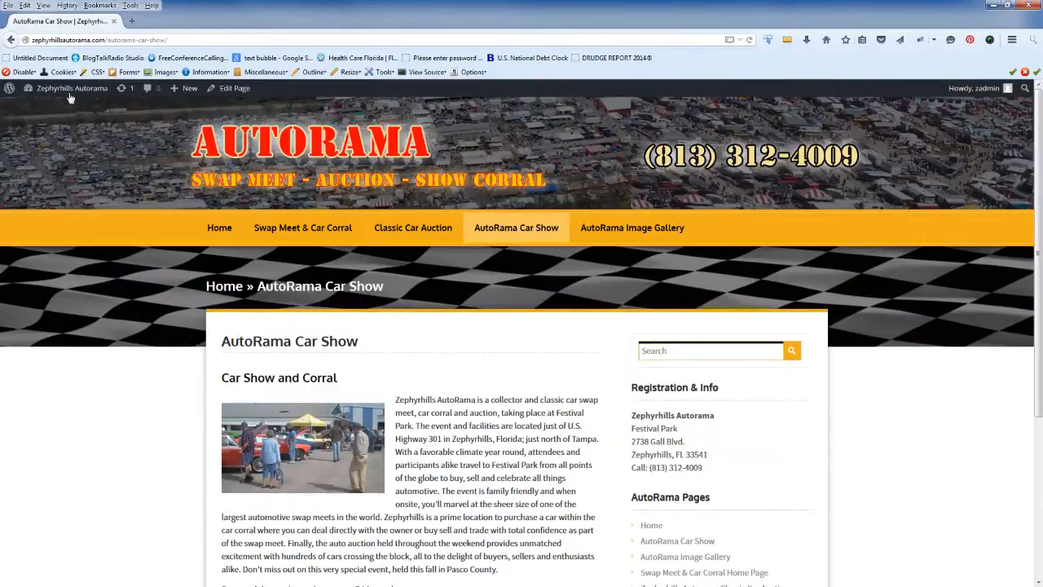
# - Return to the site's admin dashboard and bring up the Appearance options
pyautogui.moveTo(70, 92)
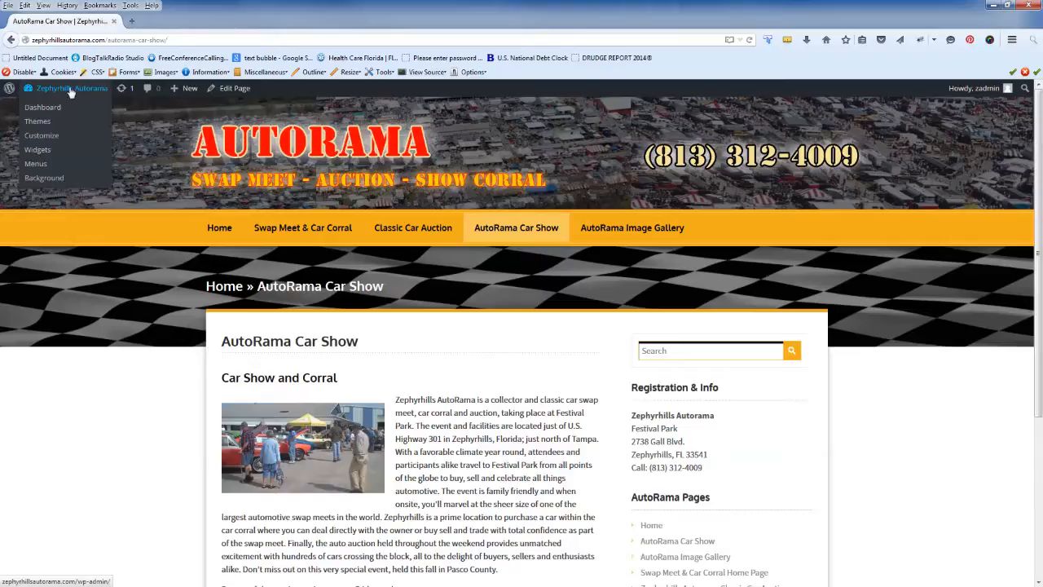
pyautogui.click(44, 107)
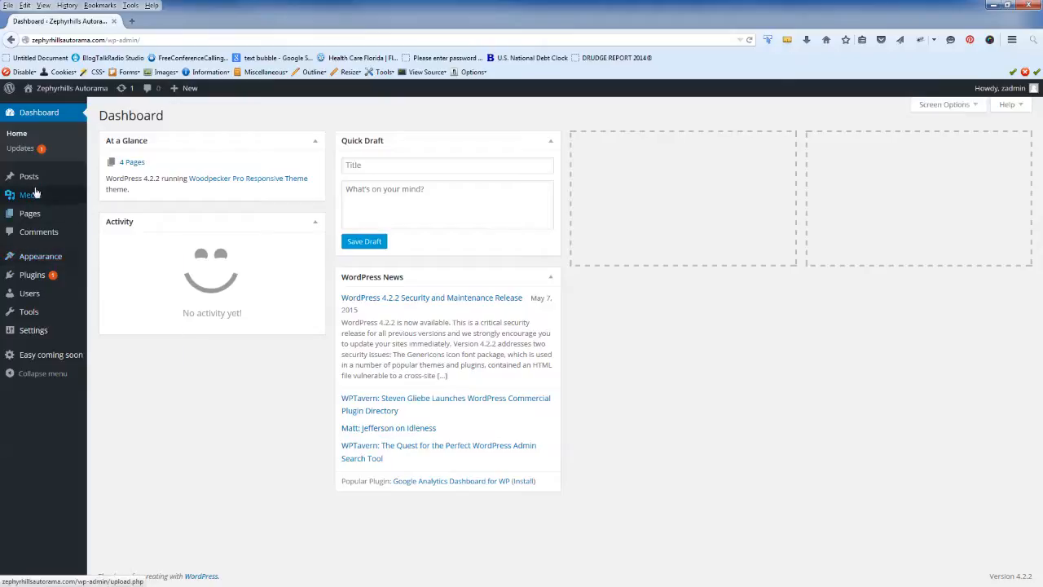
pyautogui.moveTo(35, 216)
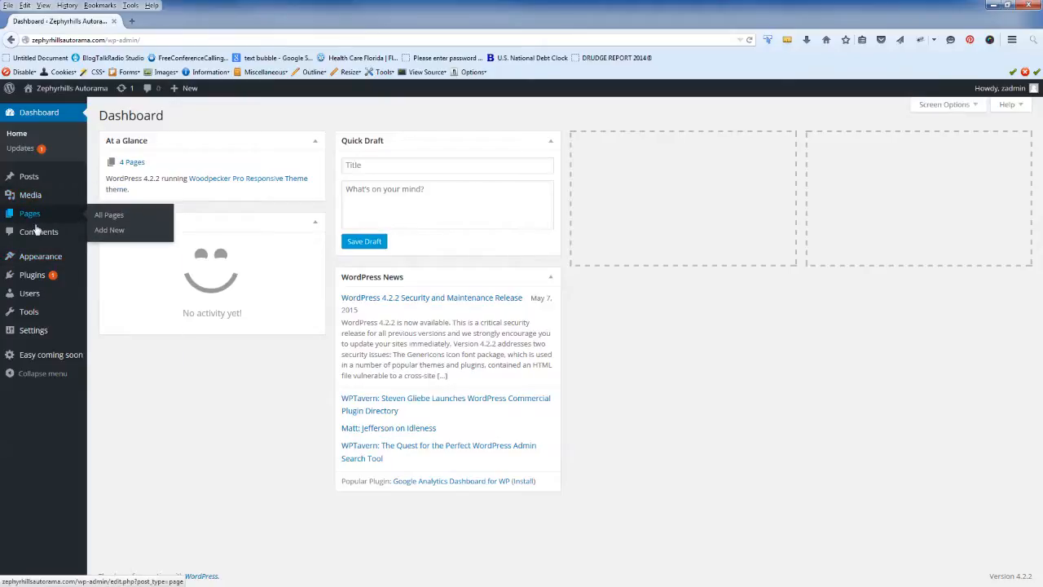
pyautogui.moveTo(43, 257)
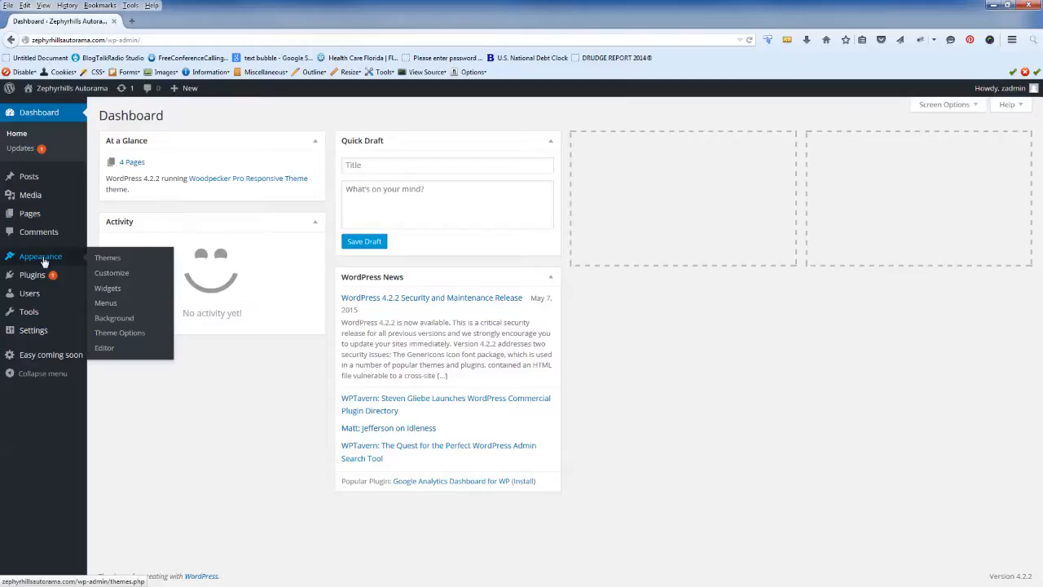
# - Open the Media Library and bring up the file chooser for a new upload, closing it without choosing a file
pyautogui.moveTo(39, 277)
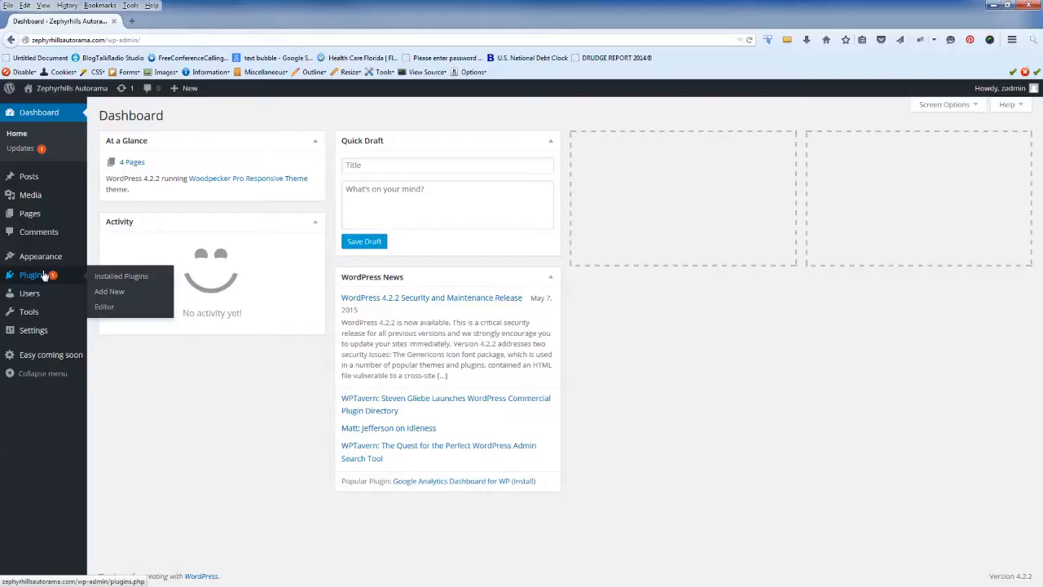
pyautogui.moveTo(37, 181)
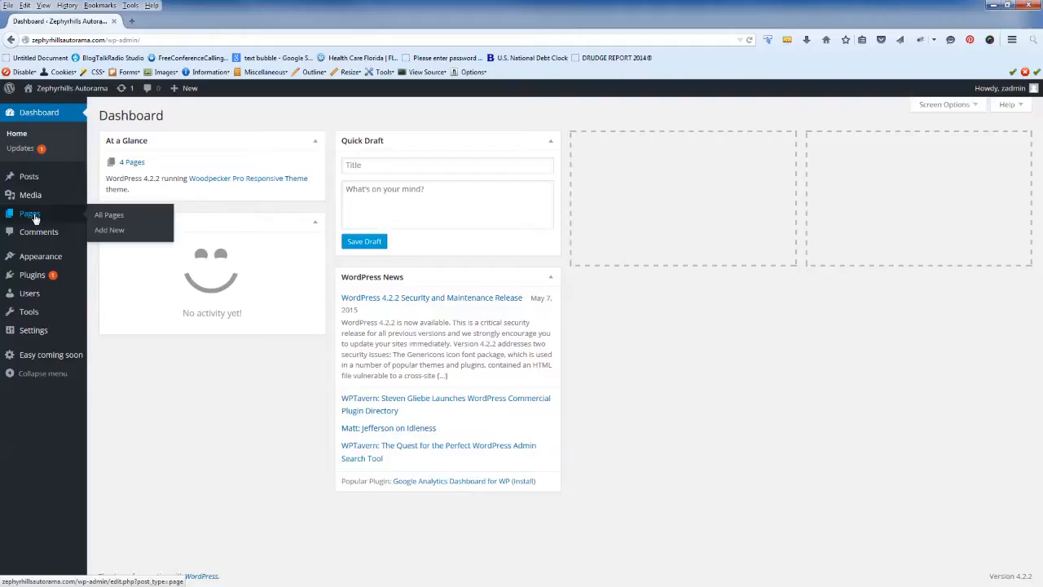
pyautogui.click(34, 196)
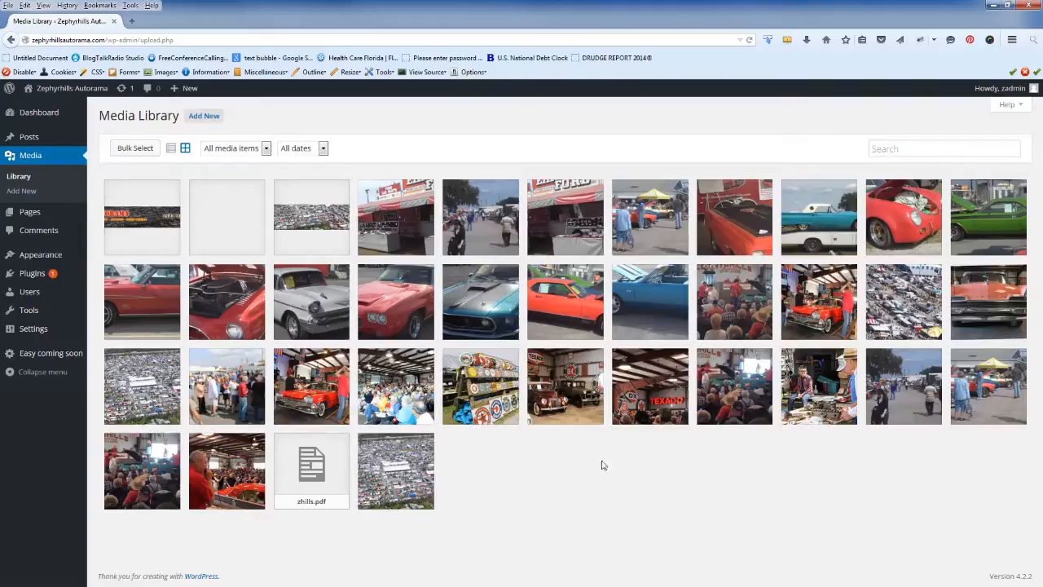
pyautogui.click(209, 117)
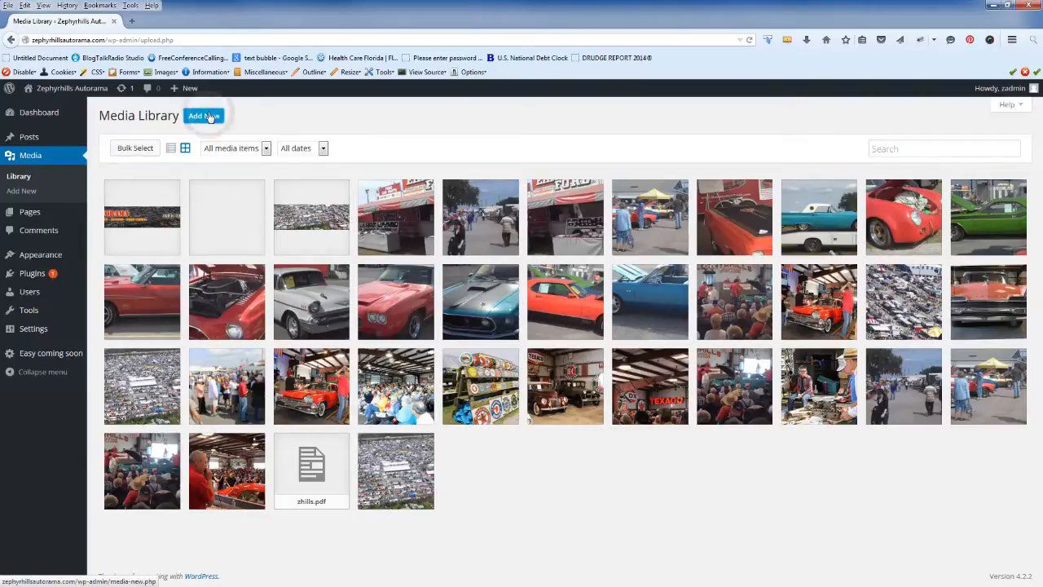
pyautogui.click(143, 241)
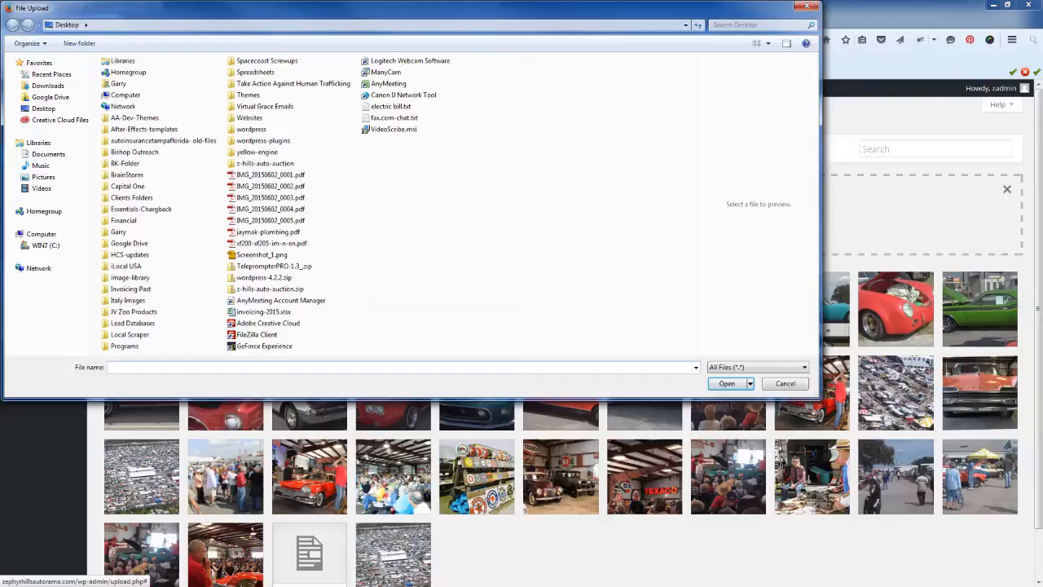
pyautogui.click(807, 8)
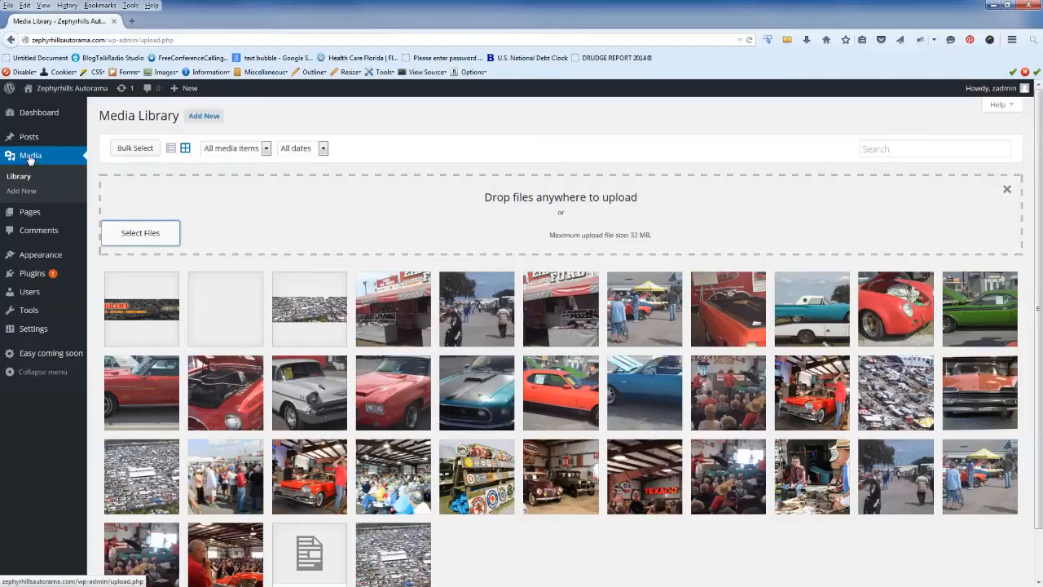
# - View the list of all pages and the list of installed plugins
pyautogui.click(31, 213)
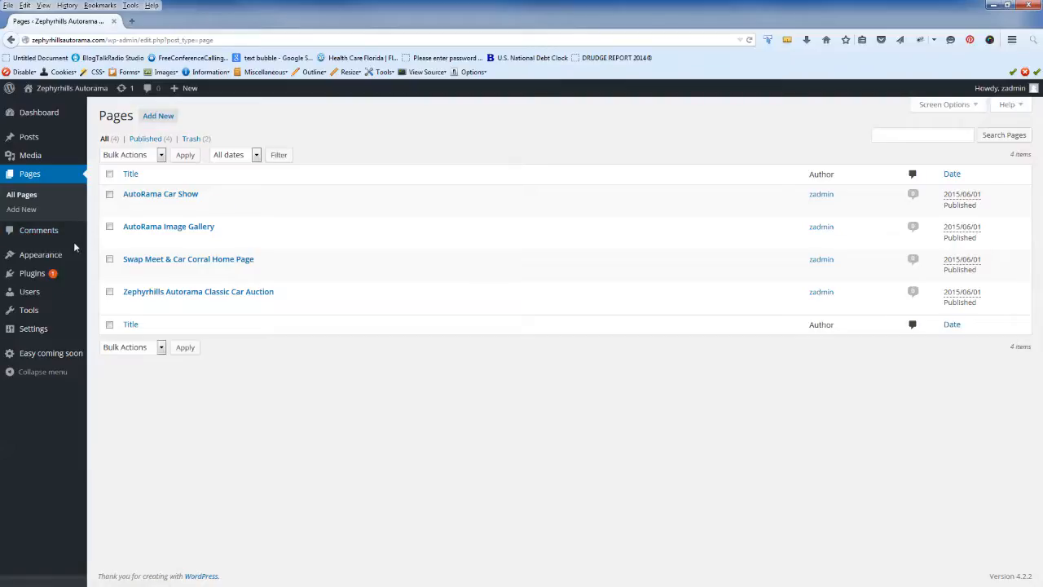
pyautogui.click(33, 277)
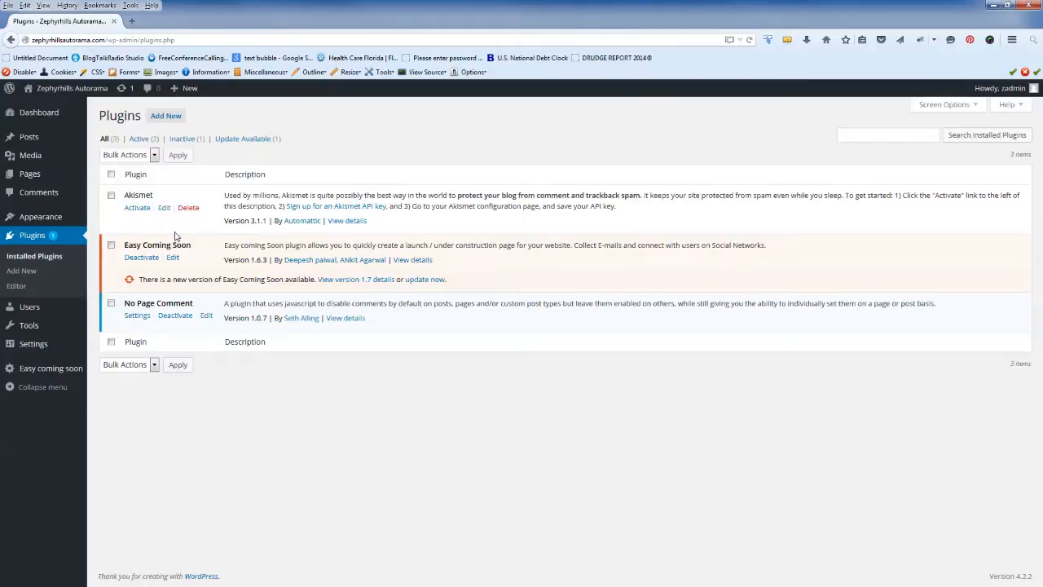
# - Browse the featured plugins available to add and examine the description of Jetpack by WordPress.com, closing its details without installing
pyautogui.click(166, 115)
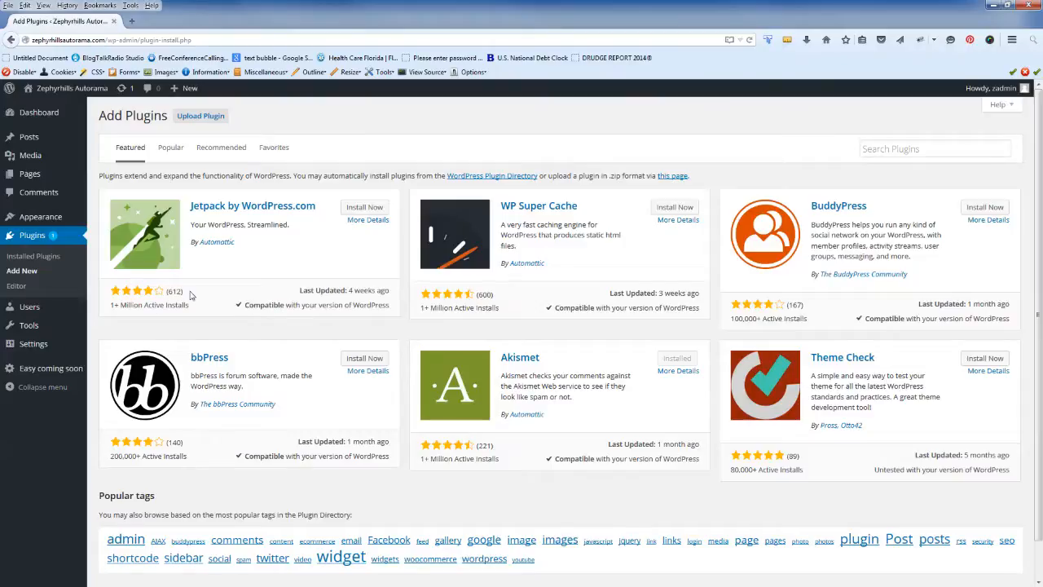
pyautogui.scroll(-2, 247, 314)
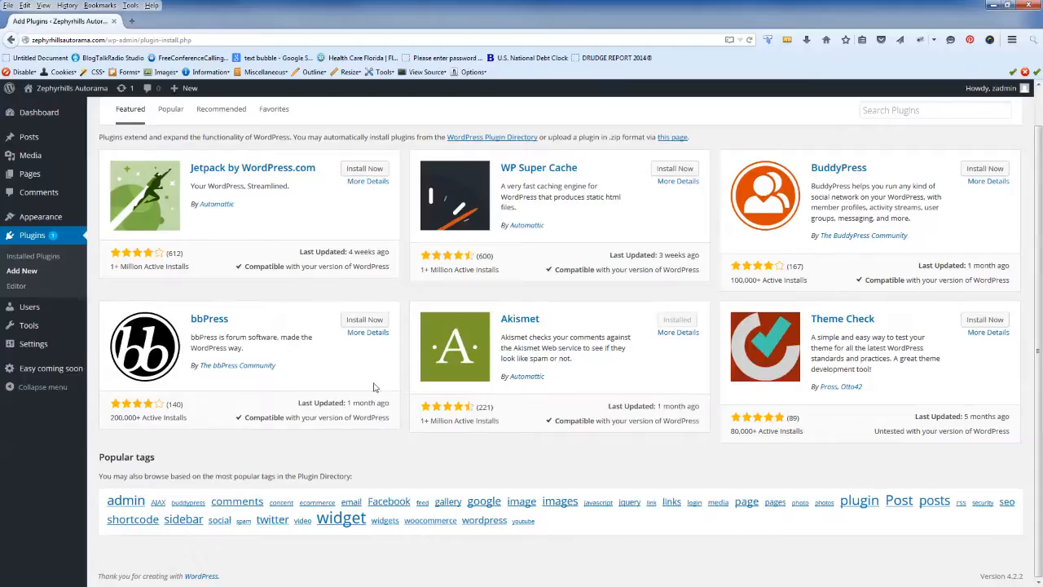
pyautogui.click(368, 182)
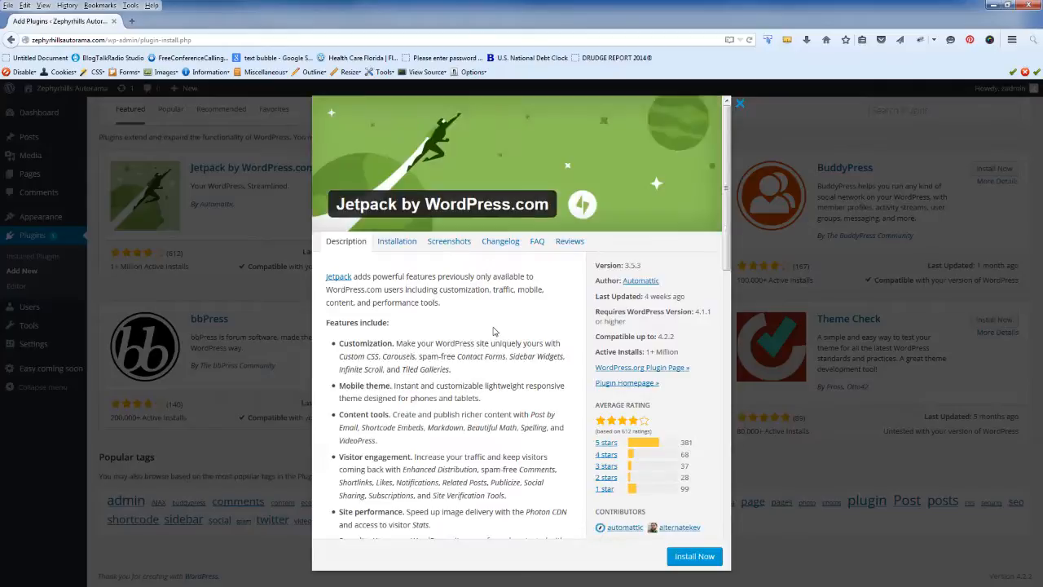
pyautogui.scroll(-2, 495, 327)
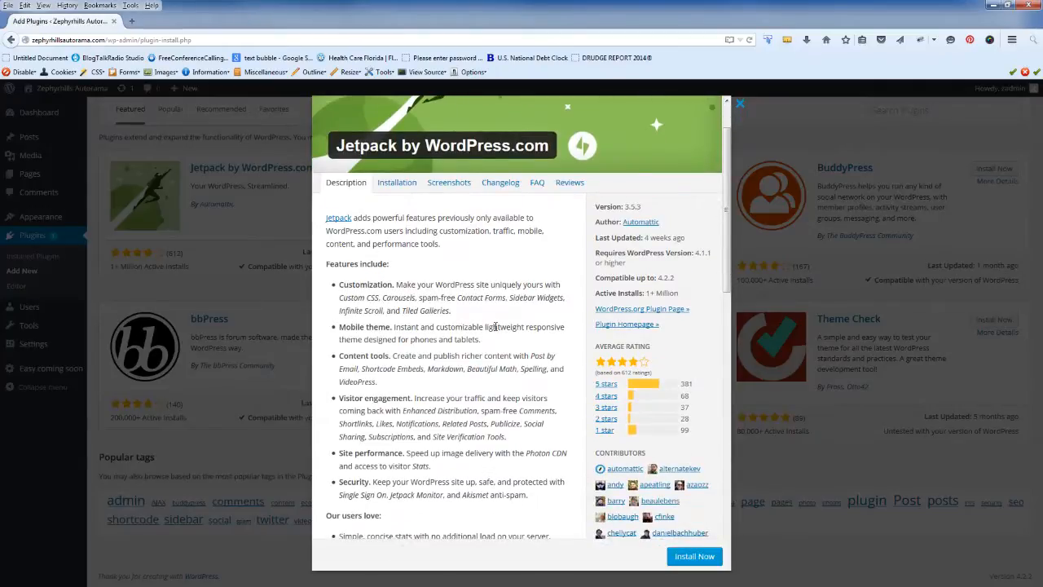
pyautogui.scroll(2, 495, 327)
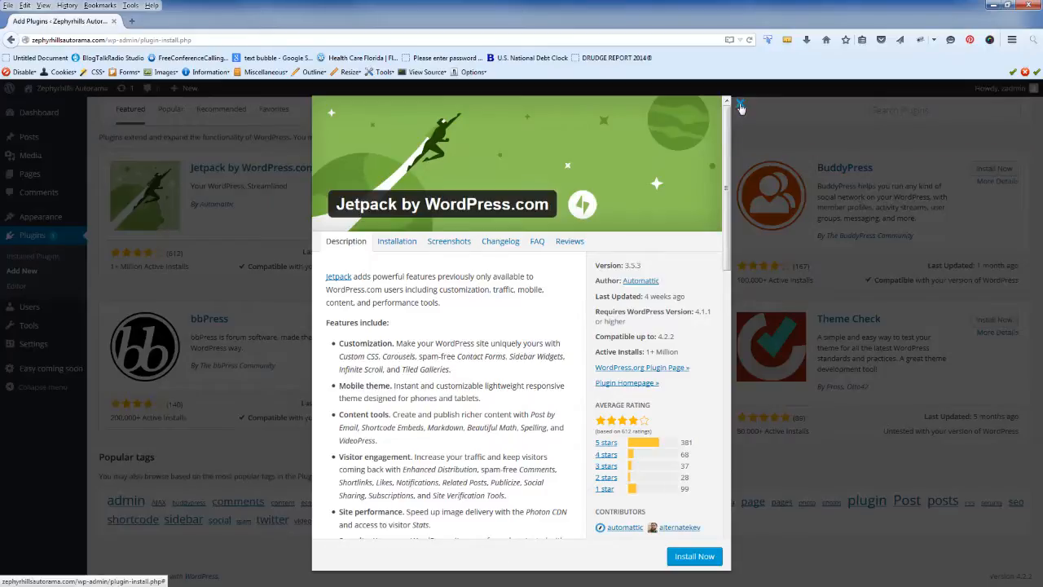
pyautogui.click(740, 107)
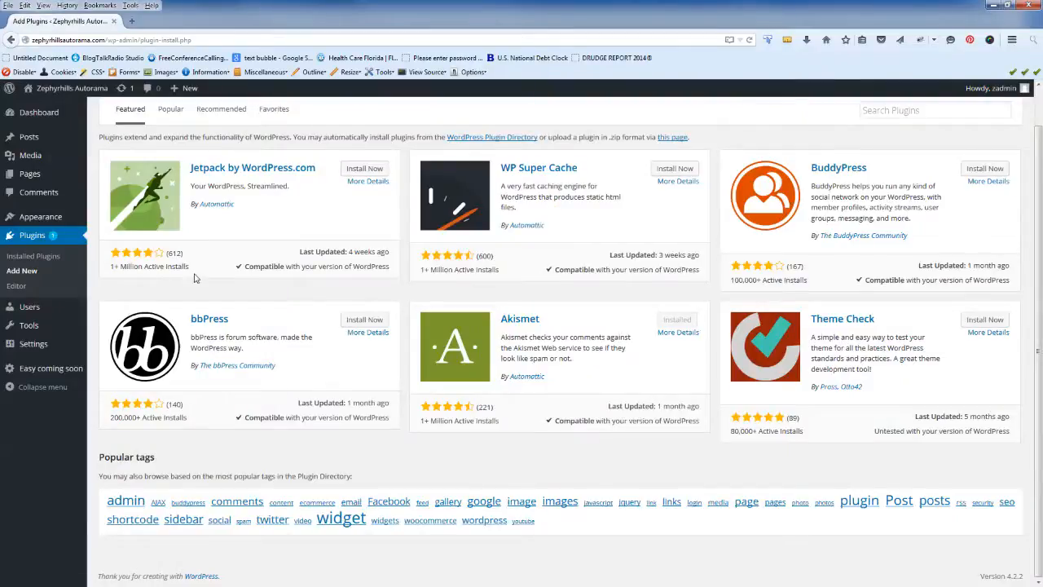
pyautogui.scroll(1, 232, 305)
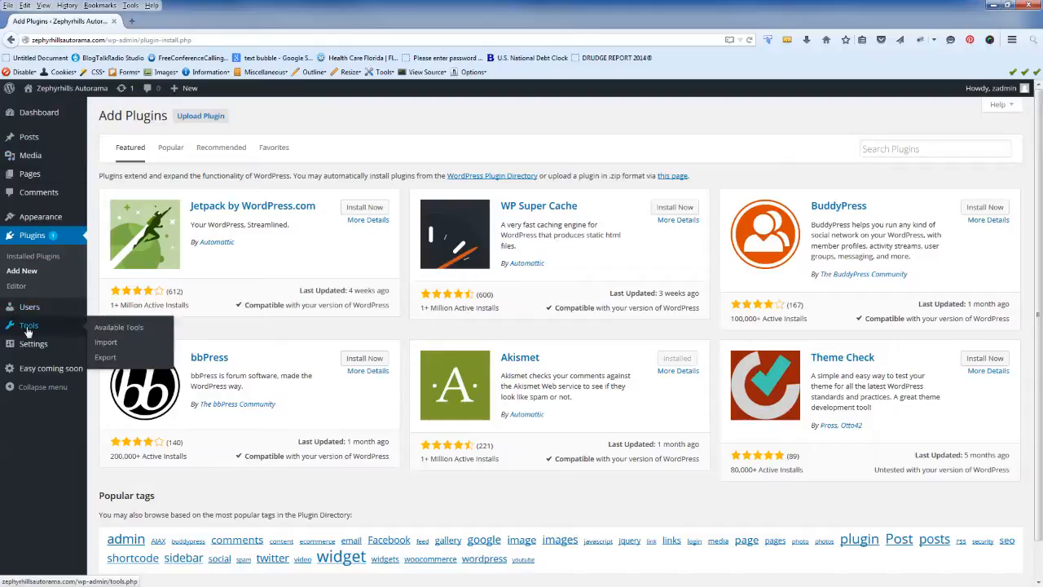
# - Return to the list of all pages and visit the public Zephyrhills Autorama site
pyautogui.moveTo(30, 175)
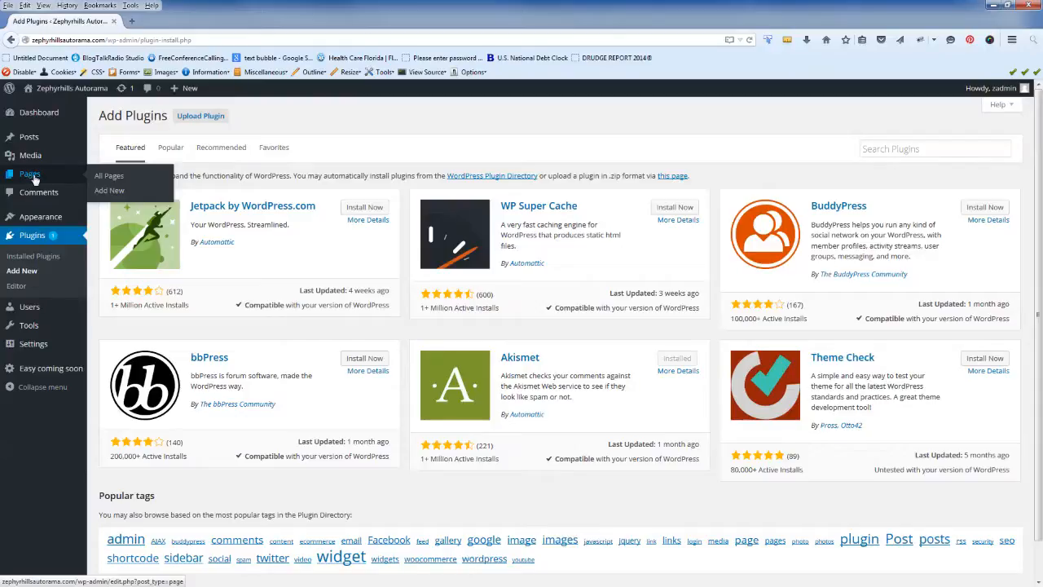
pyautogui.click(35, 177)
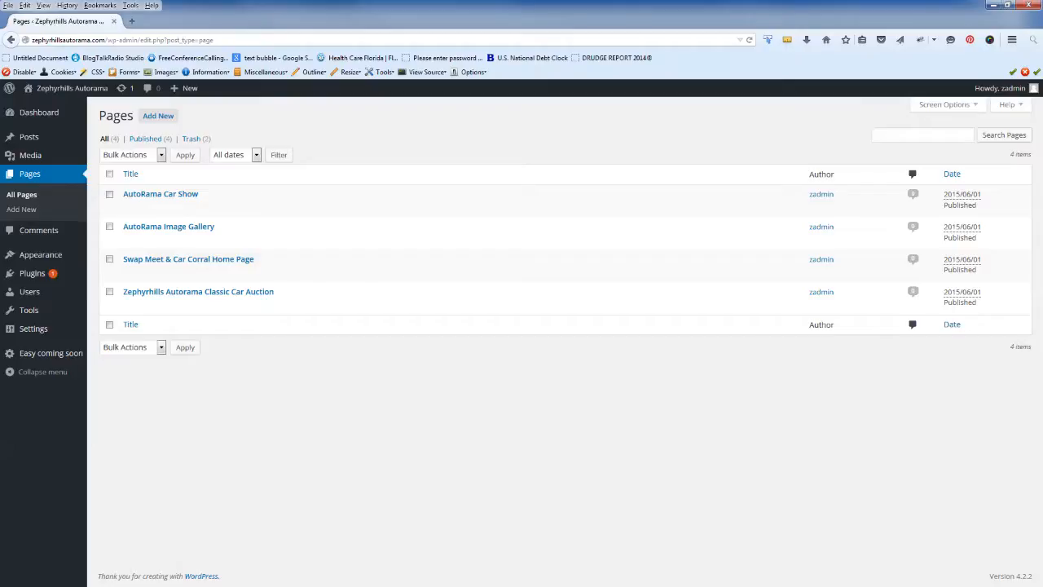
pyautogui.click(72, 88)
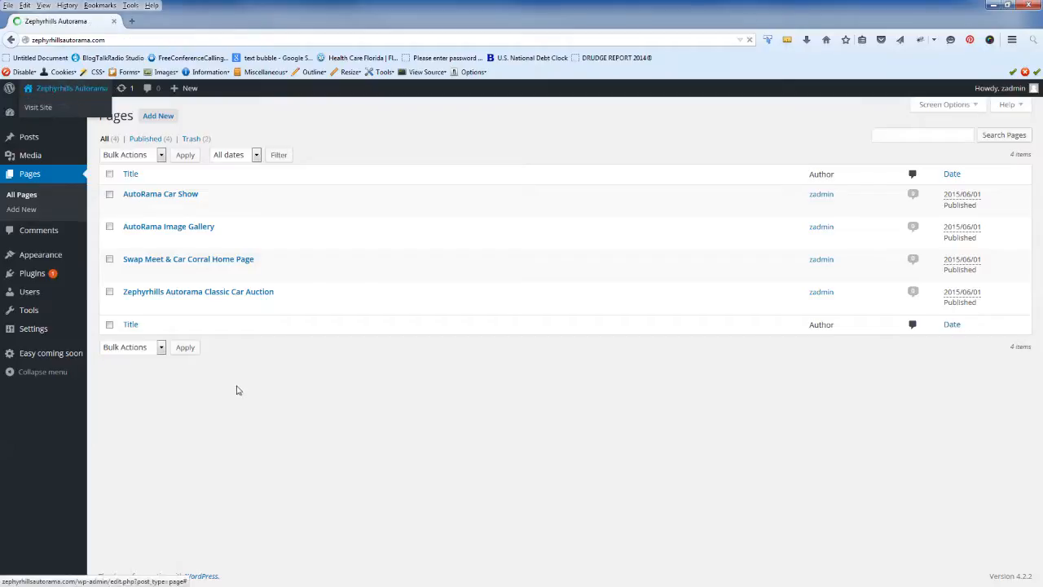